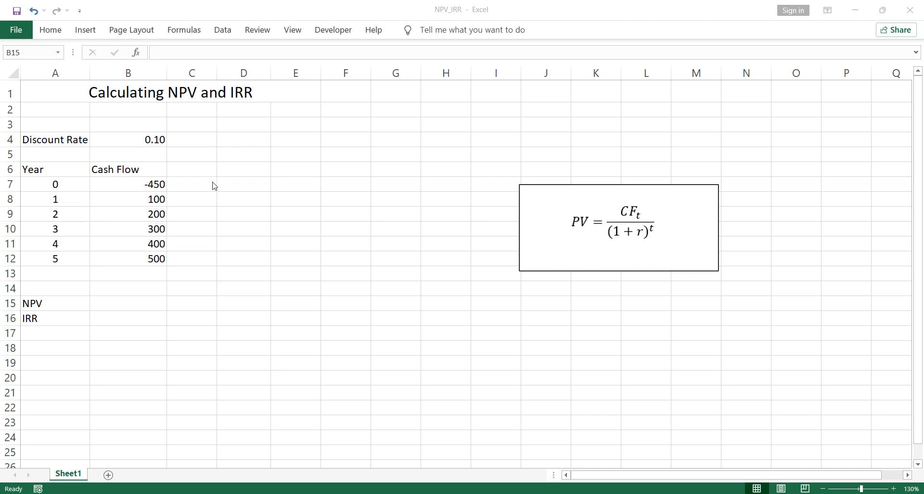
Calculate the year 1 cash flow's present value in C8 with the formula =B8/(1+B4)^A8.
{"action": "left_click", "coordinate": [186, 198]}
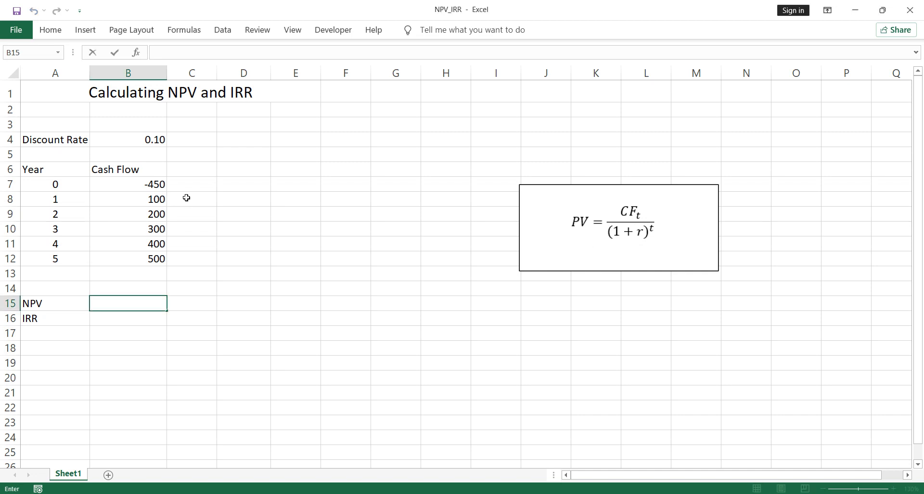
{"action": "left_click", "coordinate": [193, 201]}
{"action": "type", "text": "="}
{"action": "key", "text": "Left"}
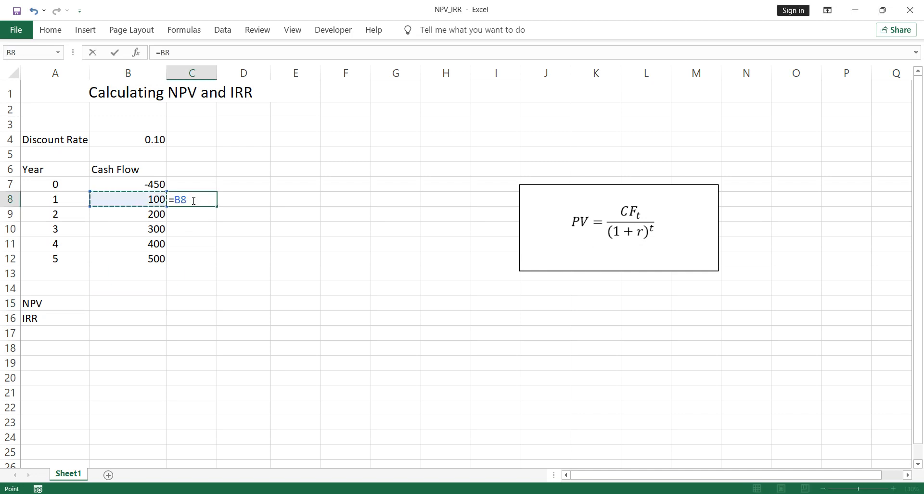
{"action": "type", "text": "/(1+"}
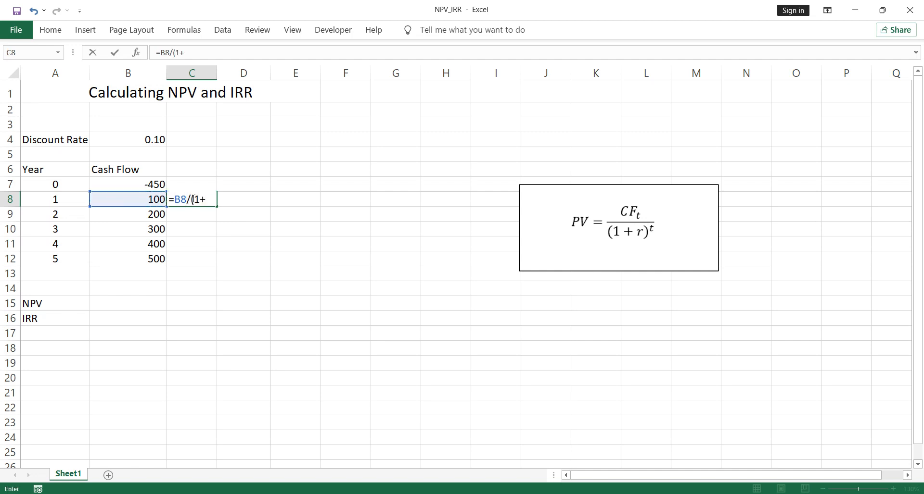
{"action": "left_click", "coordinate": [151, 140]}
{"action": "type", "text": ")^"}
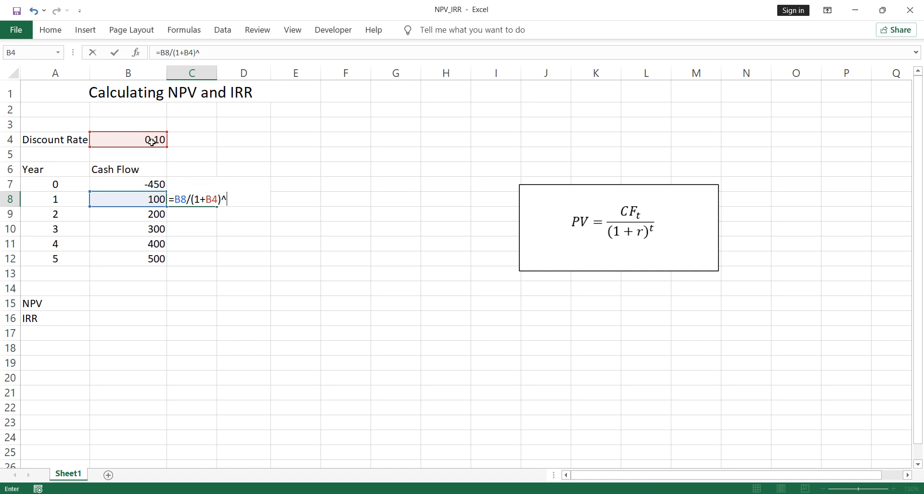
{"action": "left_click", "coordinate": [56, 199]}
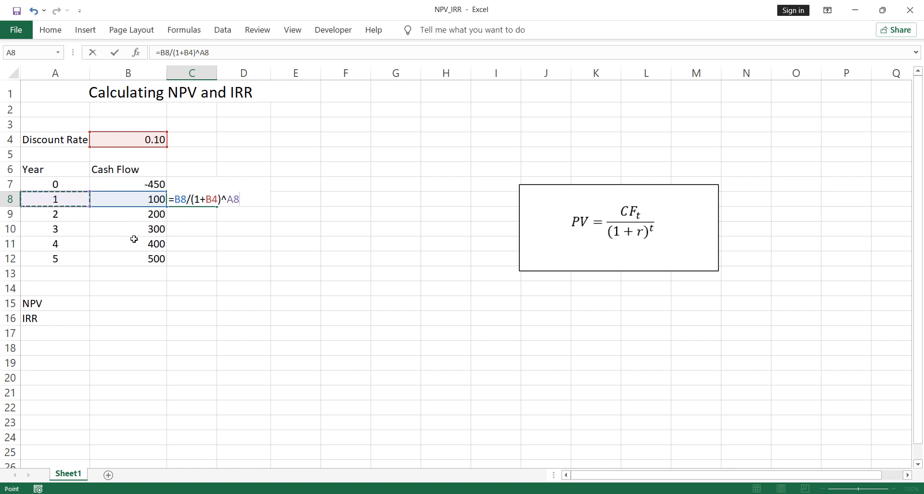
{"action": "key", "text": "Return"}
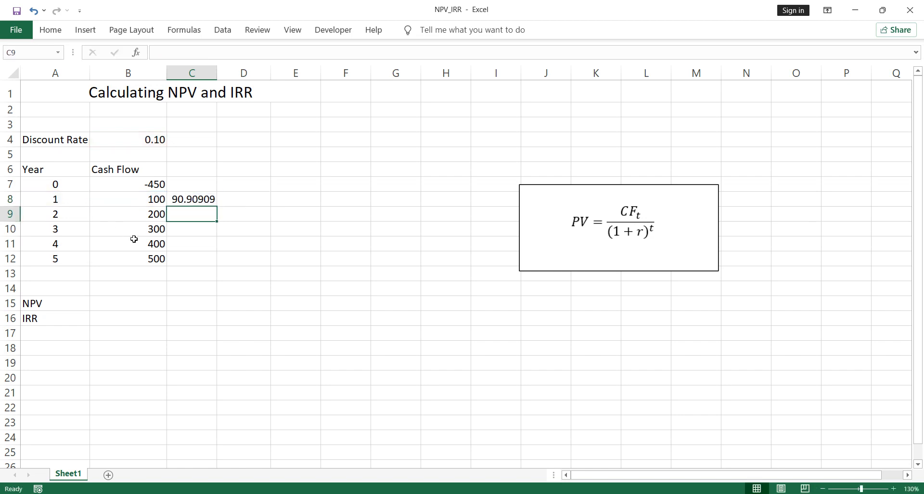
Make the discount rate reference in C8 absolute as $B$4 and fill the formula down to C12.
{"action": "left_click", "coordinate": [193, 198]}
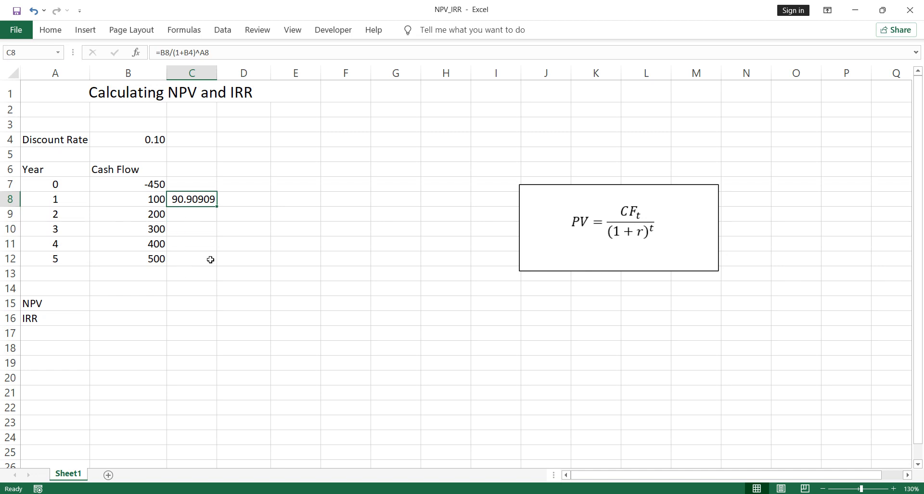
{"action": "double_click", "coordinate": [188, 197]}
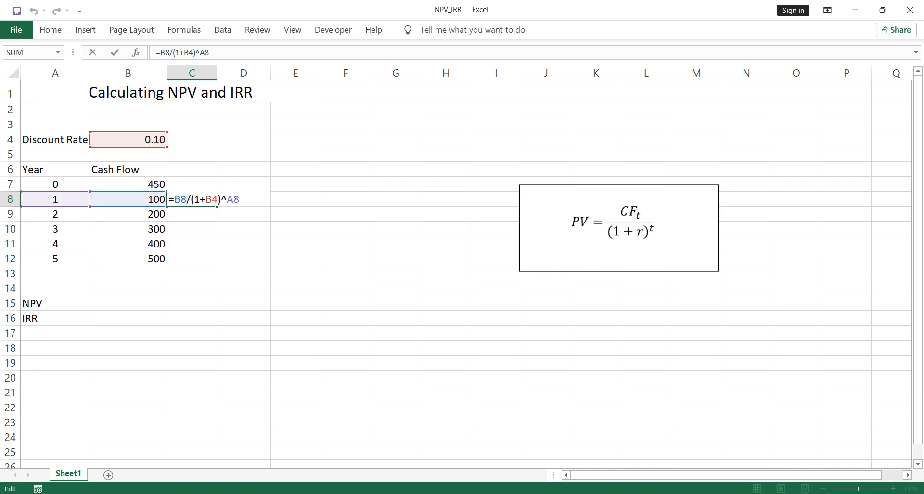
{"action": "left_click", "coordinate": [211, 201]}
{"action": "key", "text": "F4"}
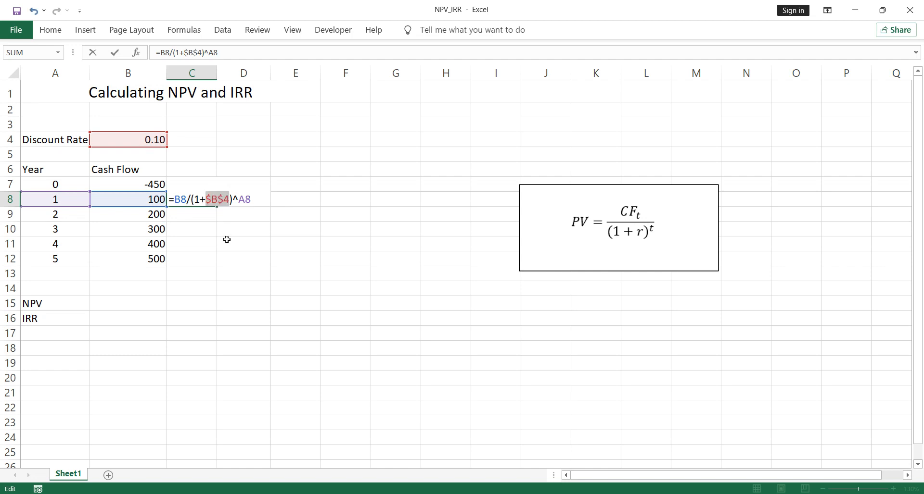
{"action": "key", "text": "Return"}
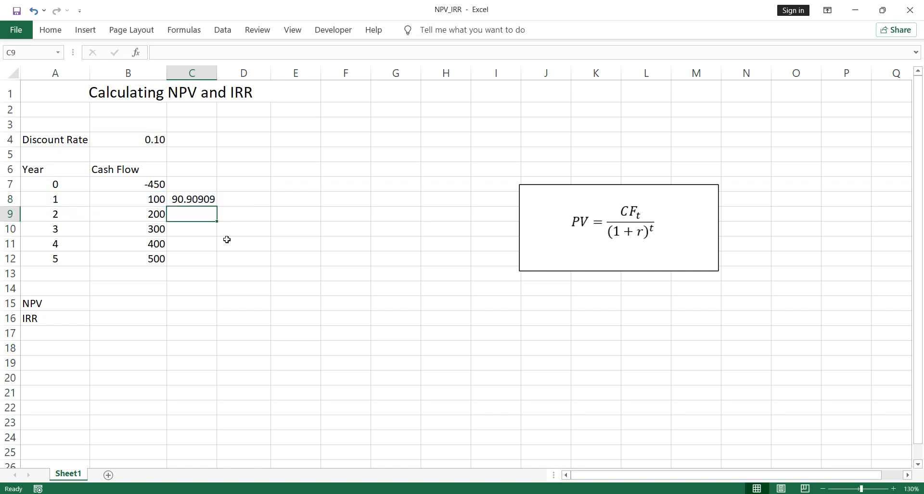
{"action": "left_click", "coordinate": [197, 199]}
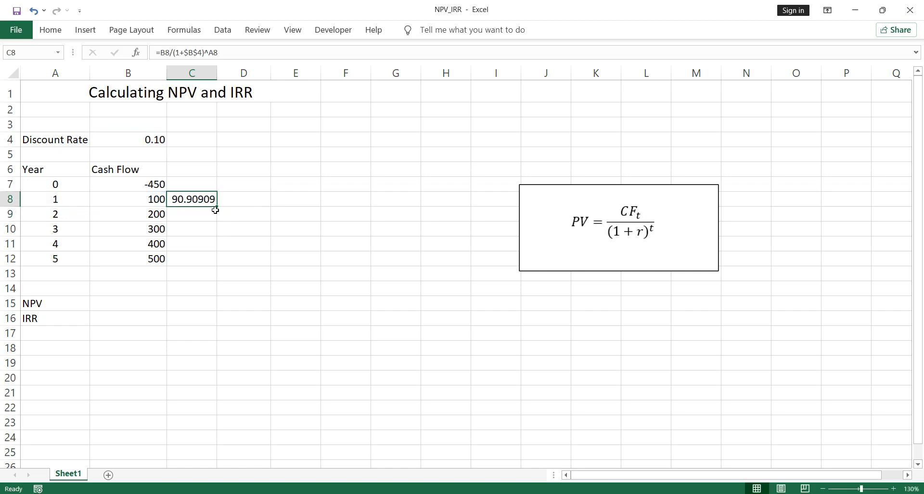
{"action": "left_click_drag", "start_coordinate": [217, 207], "coordinate": [212, 264]}
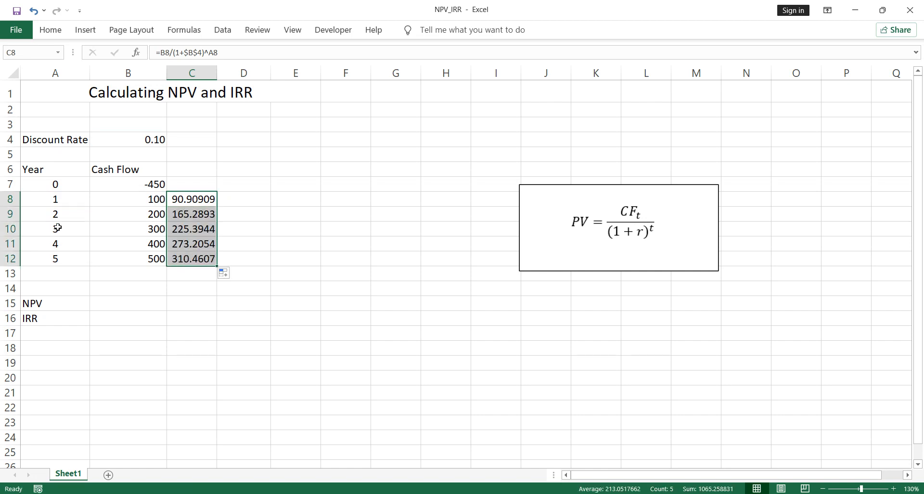
Total the present values in C13 with a SUM of C8:C12.
{"action": "left_click", "coordinate": [192, 275]}
{"action": "type", "text": "=sum"}
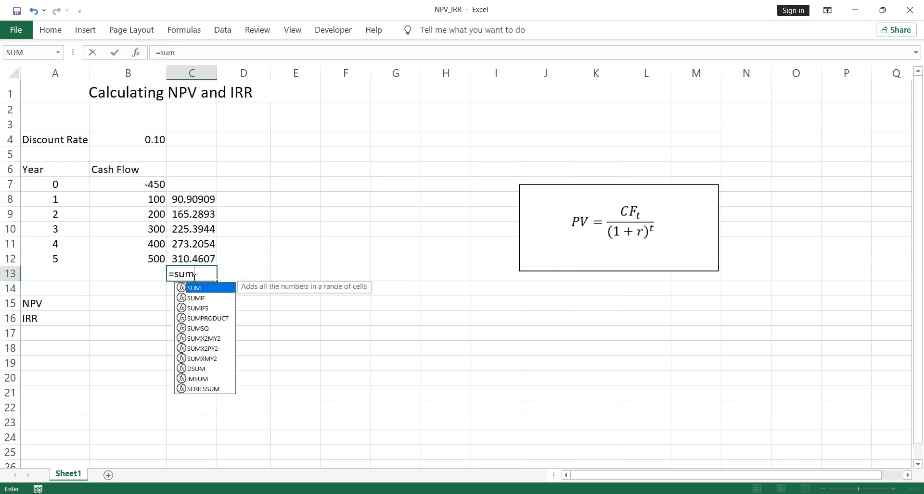
{"action": "type", "text": "("}
{"action": "key", "text": "Up"}
{"action": "key", "text": "shift+Up"}
{"action": "key", "text": "shift+Up"}
{"action": "key", "text": "shift+Up"}
{"action": "key", "text": "shift+Up"}
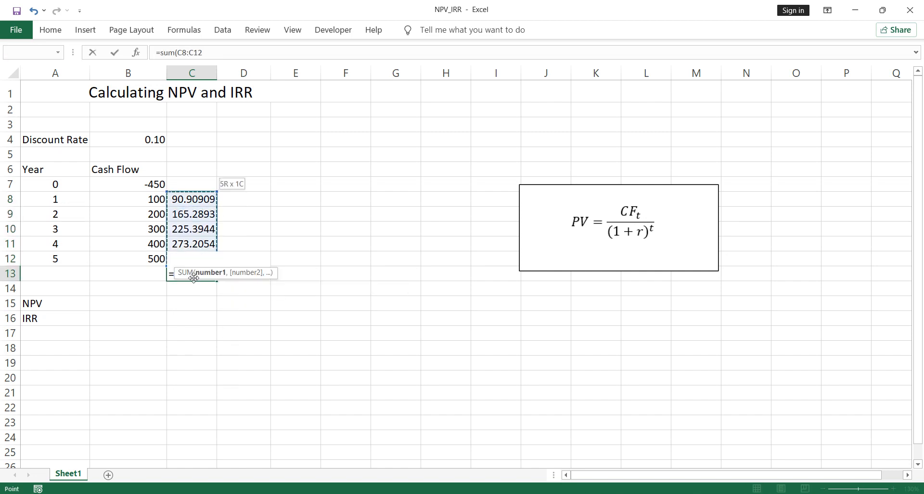
{"action": "key", "text": "Return"}
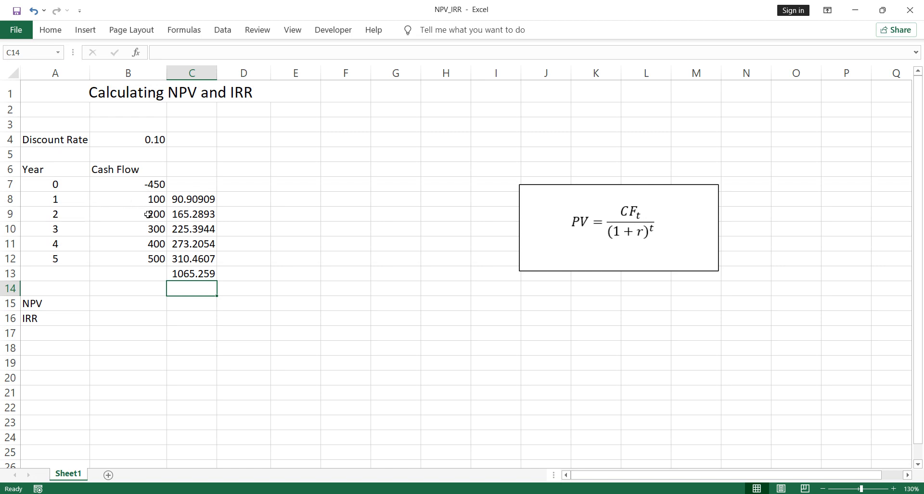
{"action": "left_click", "coordinate": [191, 274]}
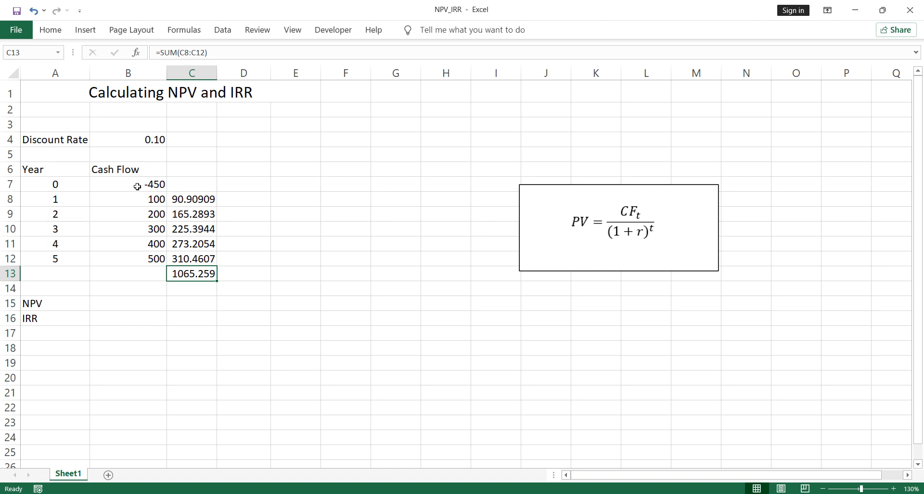
Enter =NPV(B4,B8:B12) in B15 to discount the cash flows of years 1 to 5.
{"action": "left_click", "coordinate": [148, 306]}
{"action": "type", "text": "=n"}
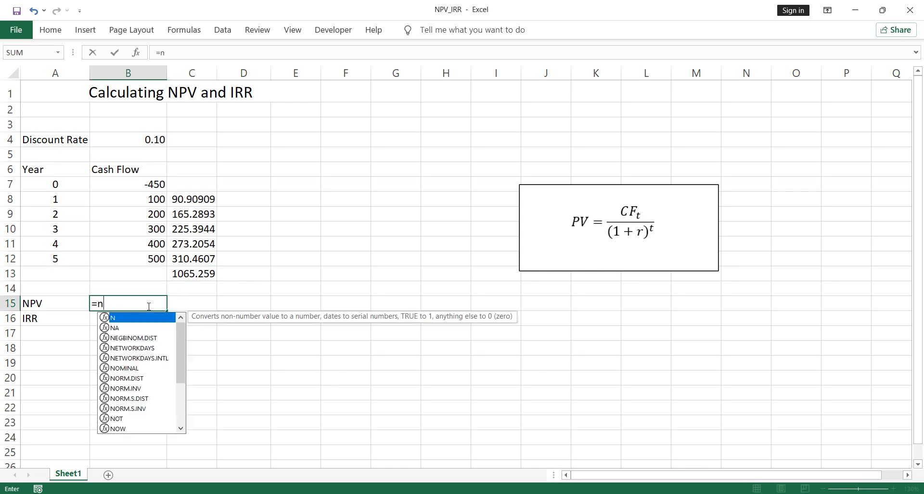
{"action": "type", "text": "pv"}
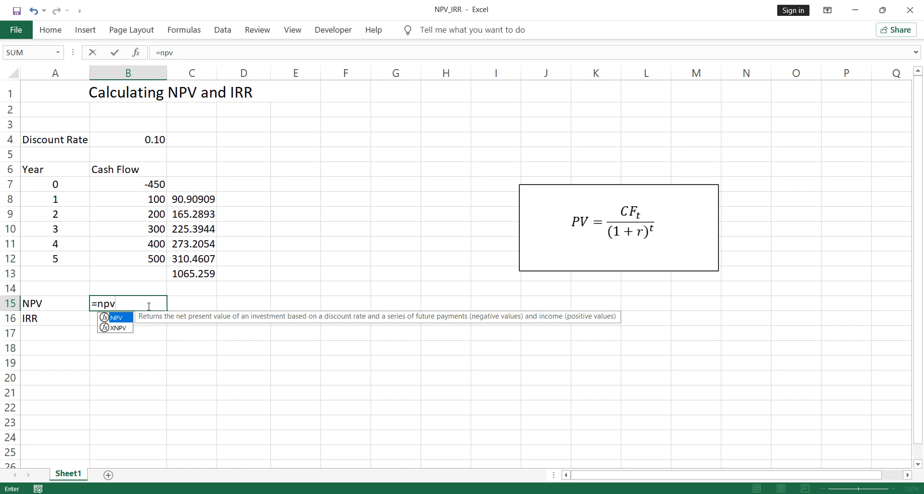
{"action": "type", "text": "("}
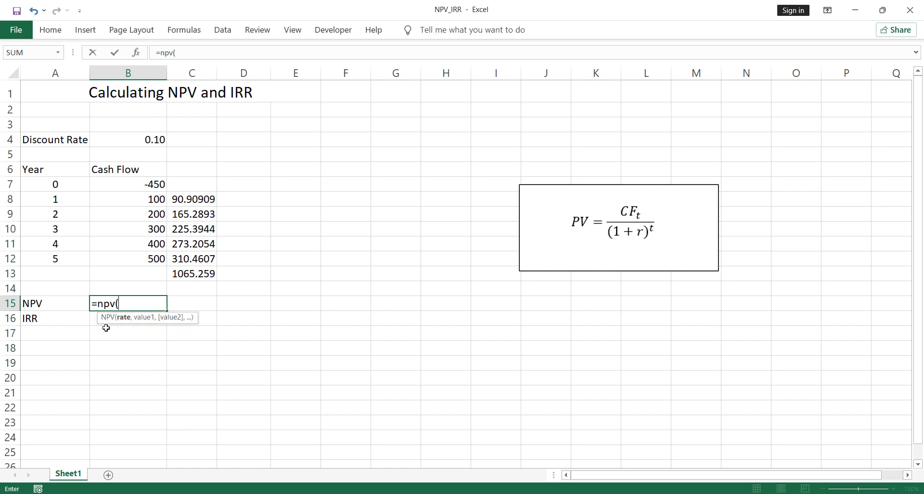
{"action": "left_click", "coordinate": [142, 139]}
{"action": "type", "text": ","}
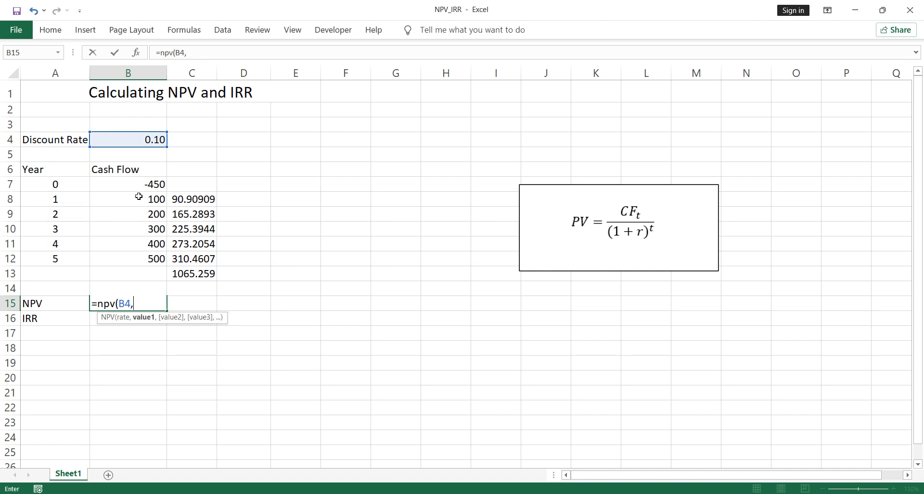
{"action": "left_click_drag", "start_coordinate": [138, 197], "coordinate": [136, 263]}
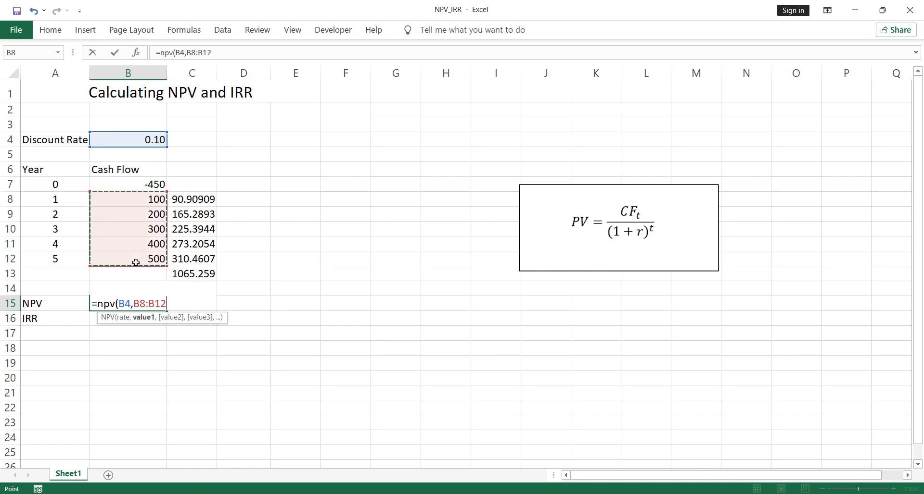
{"action": "type", "text": ")"}
{"action": "key", "text": "Return"}
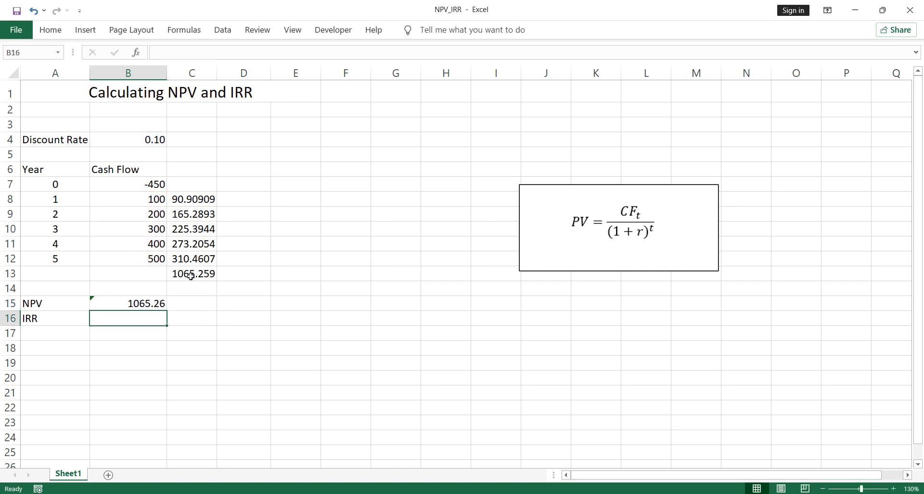
Add the year 0 cash flow to the NPV formula in B15 by appending +B7.
{"action": "left_click", "coordinate": [139, 304]}
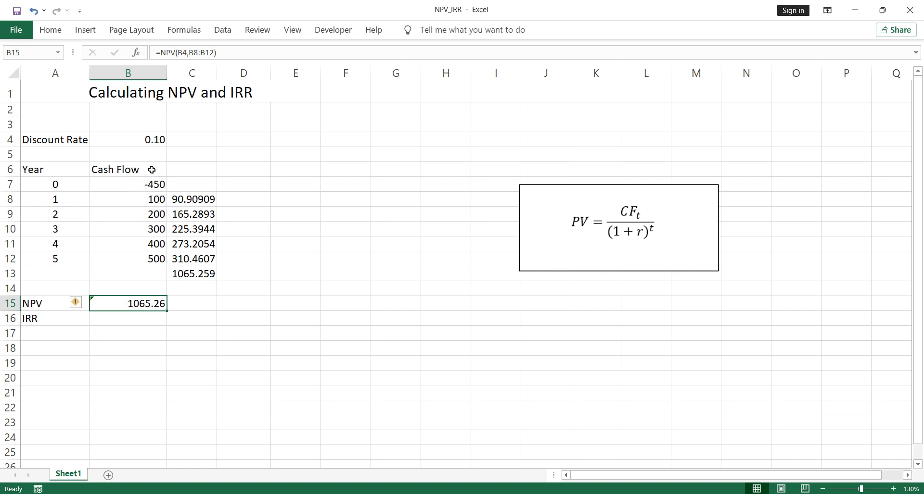
{"action": "double_click", "coordinate": [128, 305]}
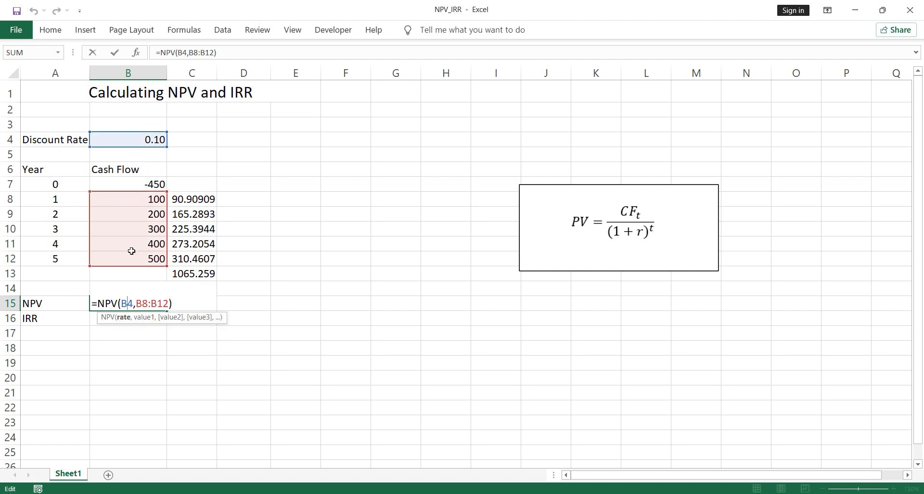
{"action": "left_click", "coordinate": [98, 305]}
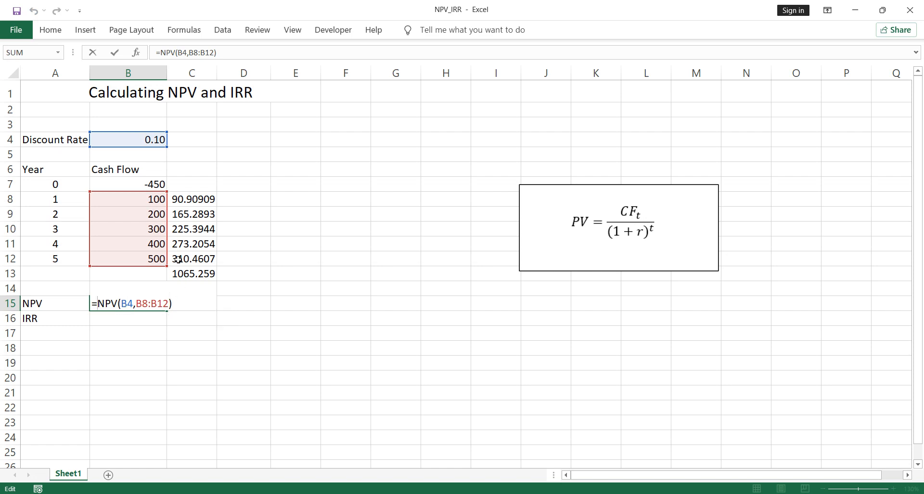
{"action": "left_click", "coordinate": [176, 309]}
{"action": "type", "text": "+"}
{"action": "left_click", "coordinate": [128, 182]}
{"action": "key", "text": "Return"}
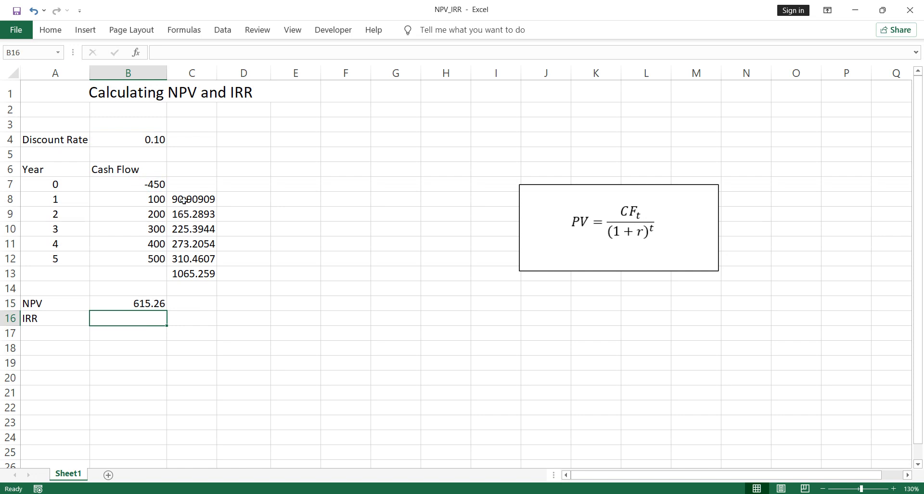
Clear the manually calculated present values and their total from C8:C13.
{"action": "left_click_drag", "start_coordinate": [184, 201], "coordinate": [192, 276]}
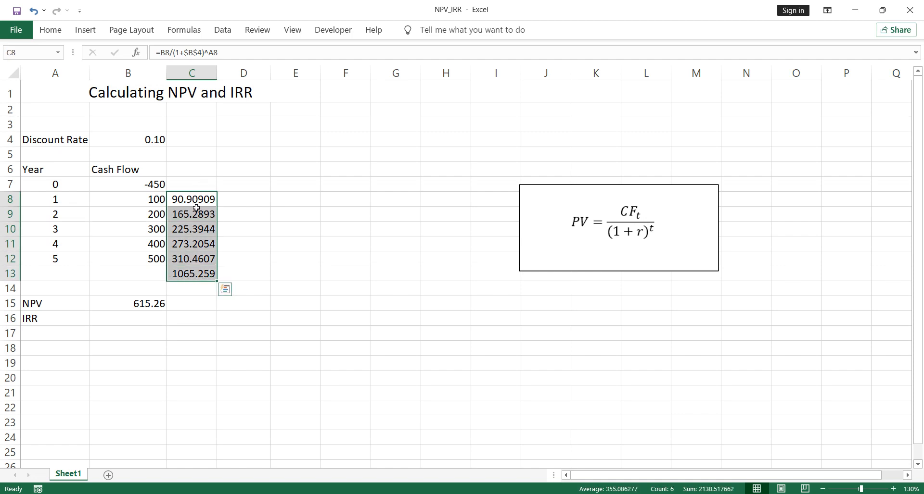
{"action": "key", "text": "Delete"}
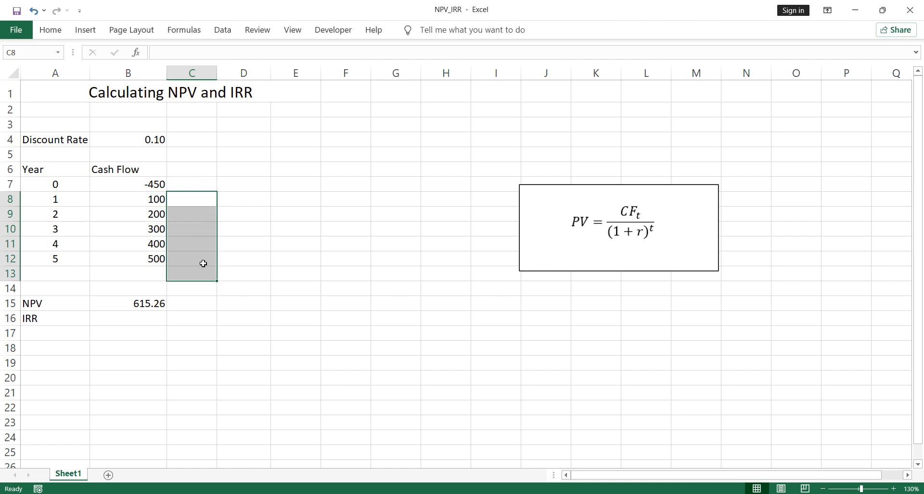
Examine the cell references used in the NPV formula in B15.
{"action": "left_click", "coordinate": [134, 306]}
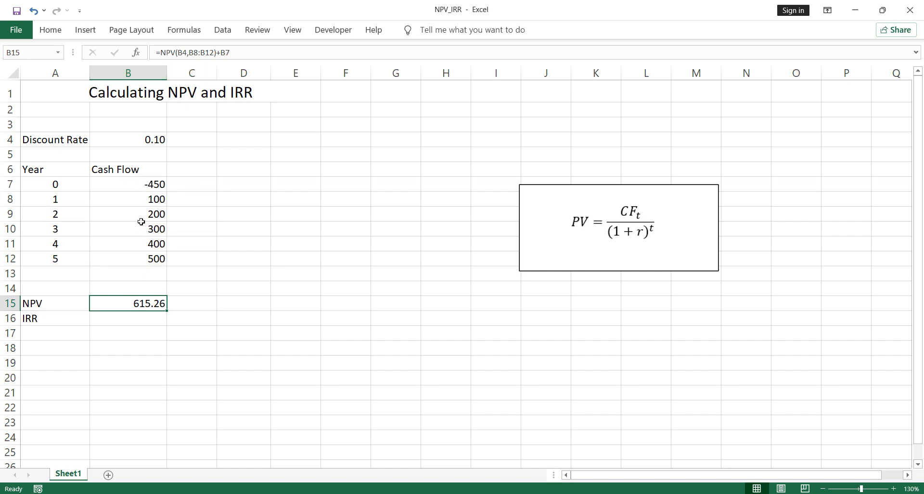
{"action": "left_click_drag", "start_coordinate": [159, 53], "coordinate": [124, 313]}
{"action": "left_click", "coordinate": [128, 306]}
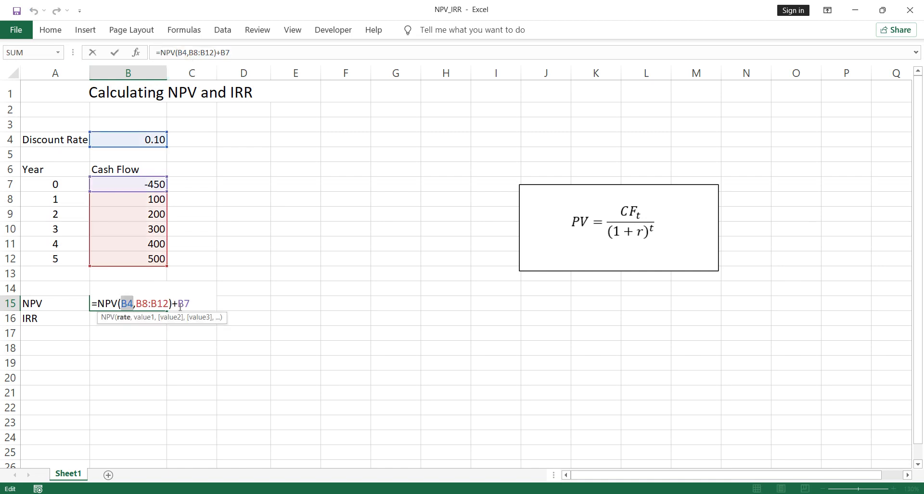
{"action": "left_click_drag", "start_coordinate": [98, 303], "coordinate": [177, 304]}
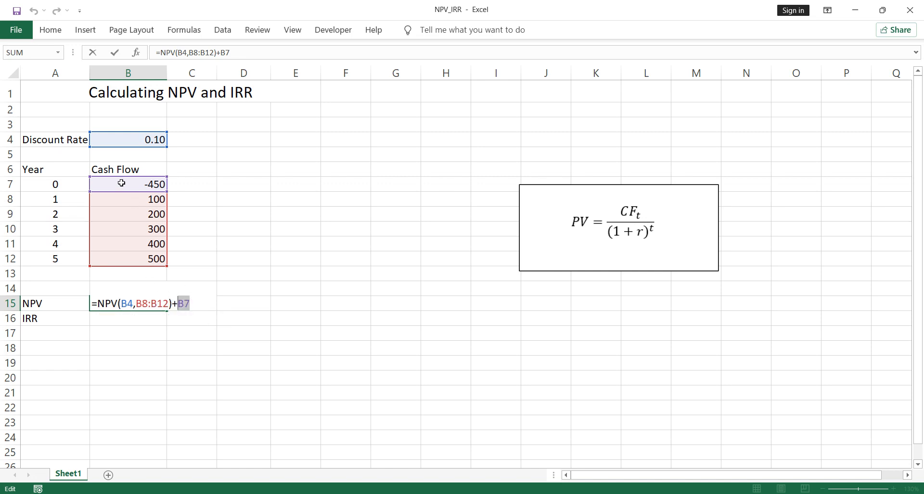
{"action": "key", "text": "Return"}
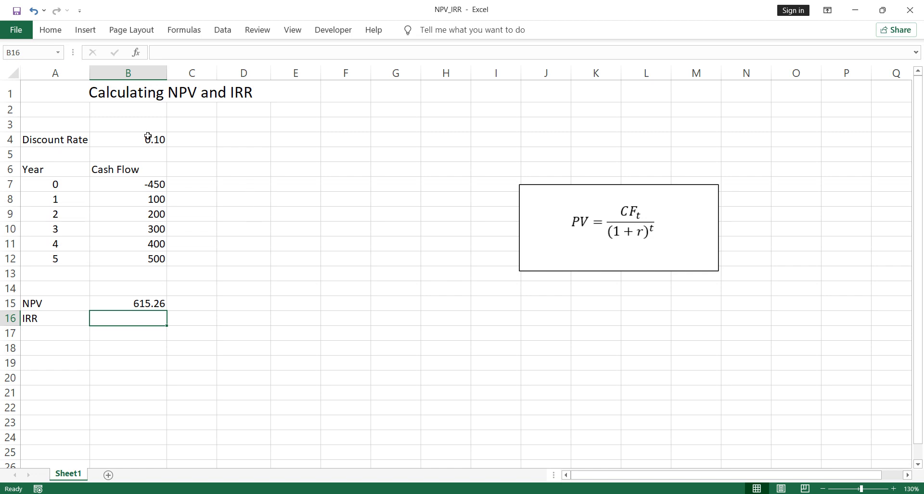
Enter =IRR(B7:B12) in B16 to calculate the internal rate of return for the year 0 to 5 cash flows.
{"action": "double_click", "coordinate": [134, 316]}
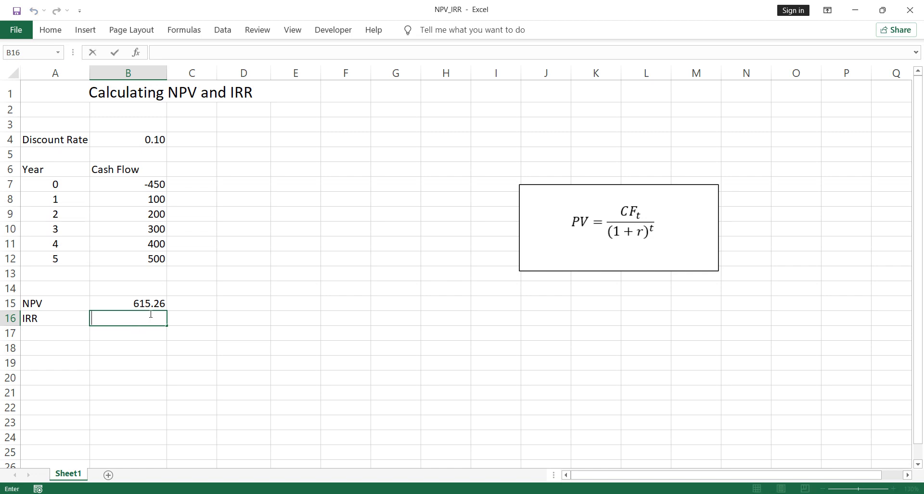
{"action": "type", "text": "=IRR"}
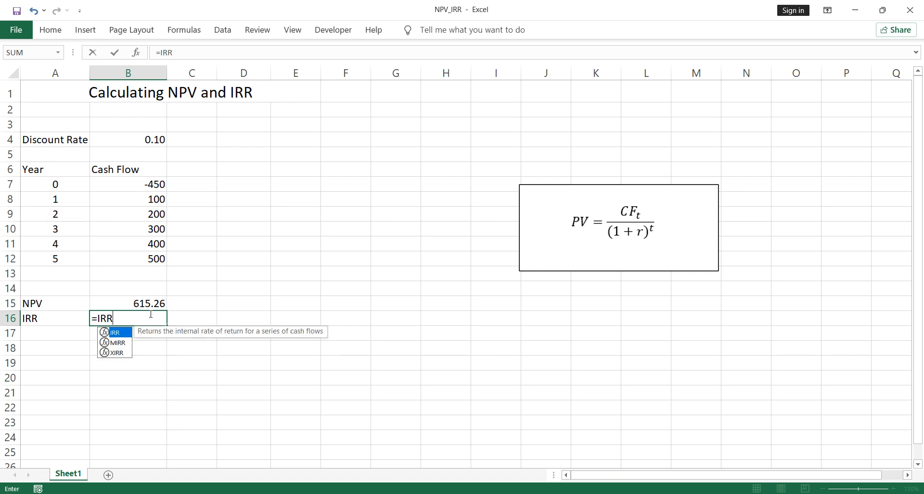
{"action": "type", "text": "("}
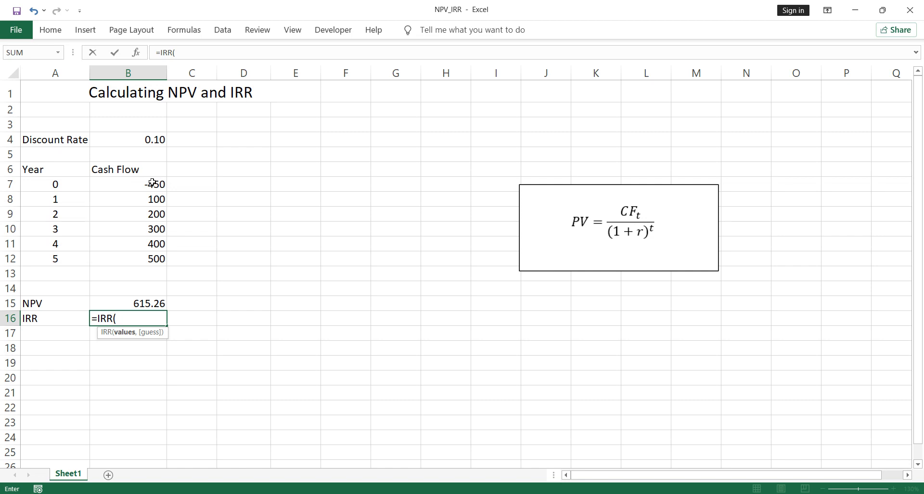
{"action": "left_click_drag", "start_coordinate": [152, 184], "coordinate": [140, 263]}
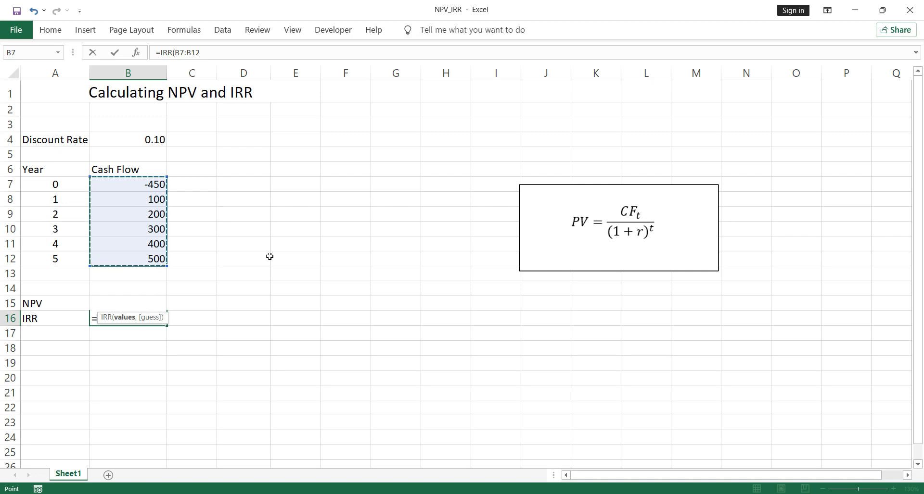
{"action": "type", "text": ")"}
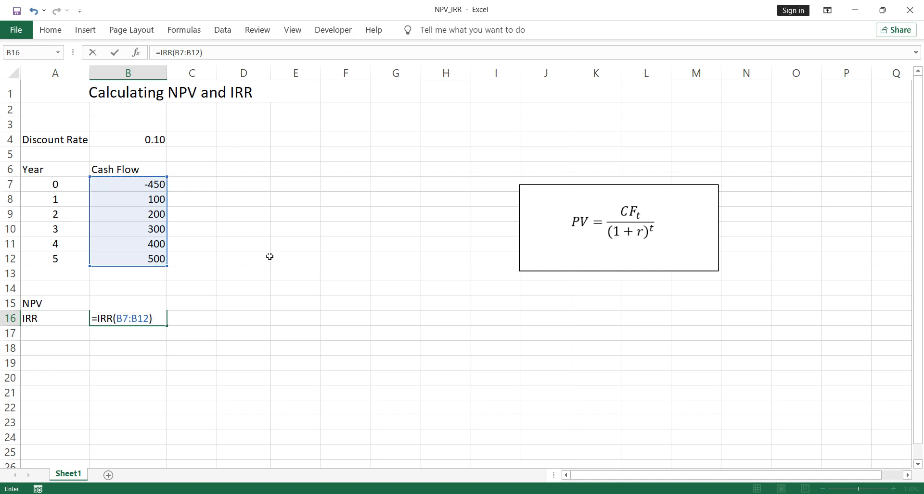
{"action": "key", "text": "Return"}
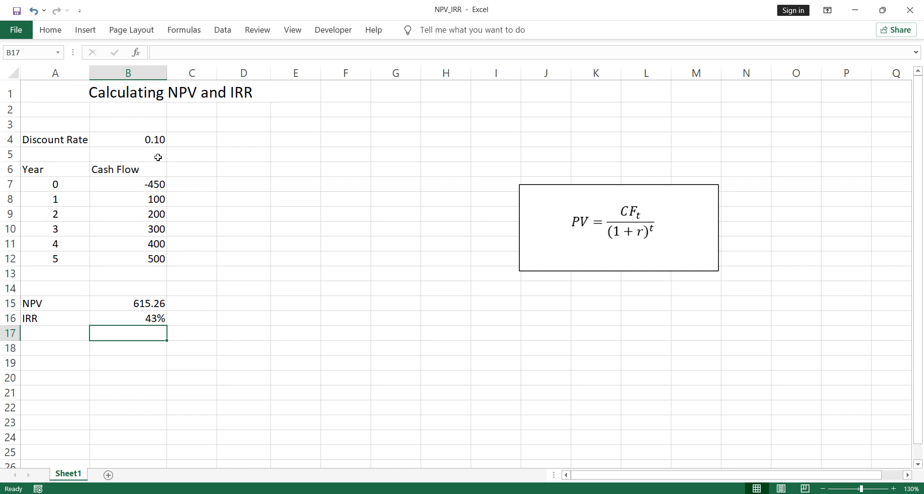
Set the discount rate in B4 to 0.43 to test the NPV at the IRR, and compare it with the IRR in B16.
{"action": "left_click", "coordinate": [135, 140]}
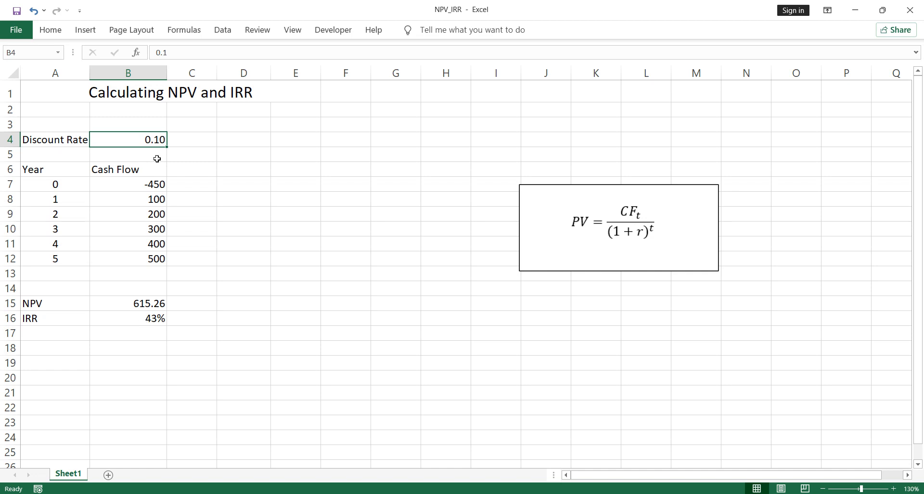
{"action": "left_click", "coordinate": [180, 49]}
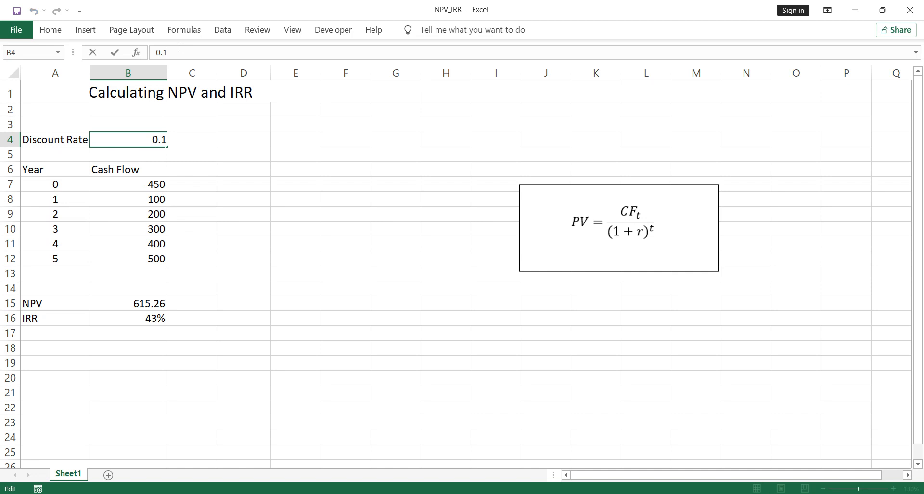
{"action": "key", "text": "BackSpace"}
{"action": "type", "text": "43"}
{"action": "key", "text": "Return"}
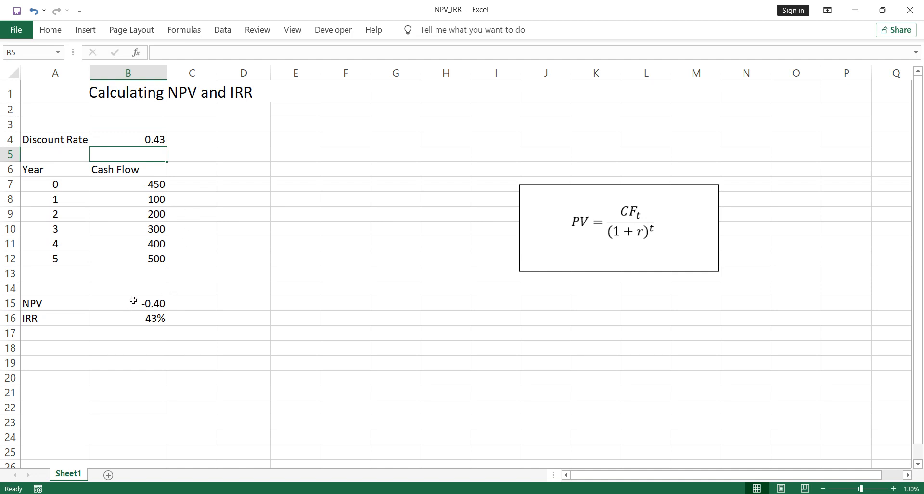
{"action": "left_click", "coordinate": [146, 139]}
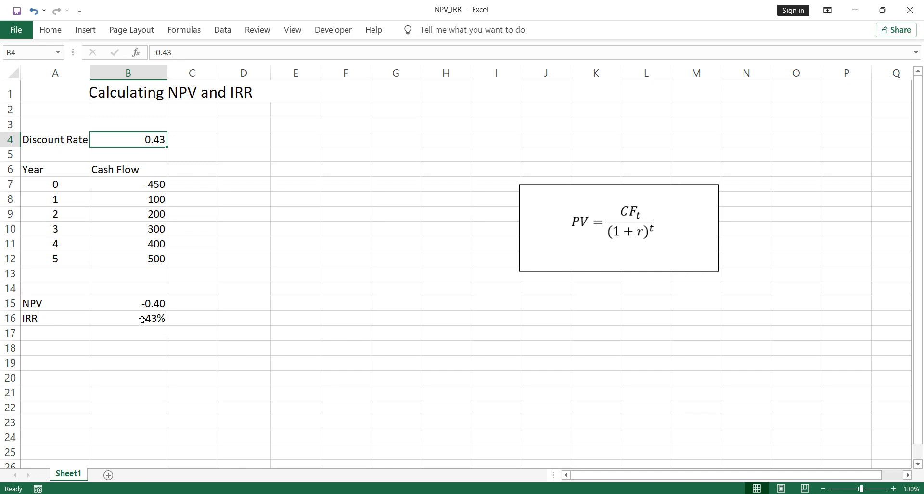
{"action": "left_click", "coordinate": [152, 320]}
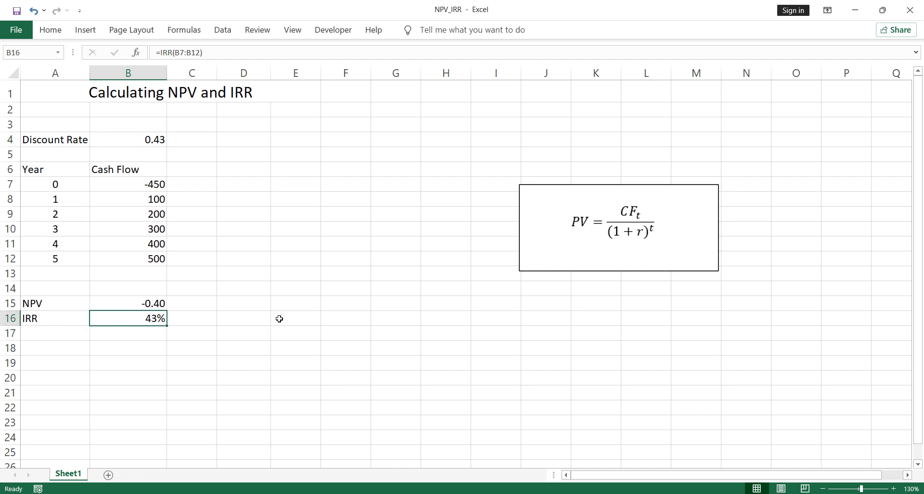